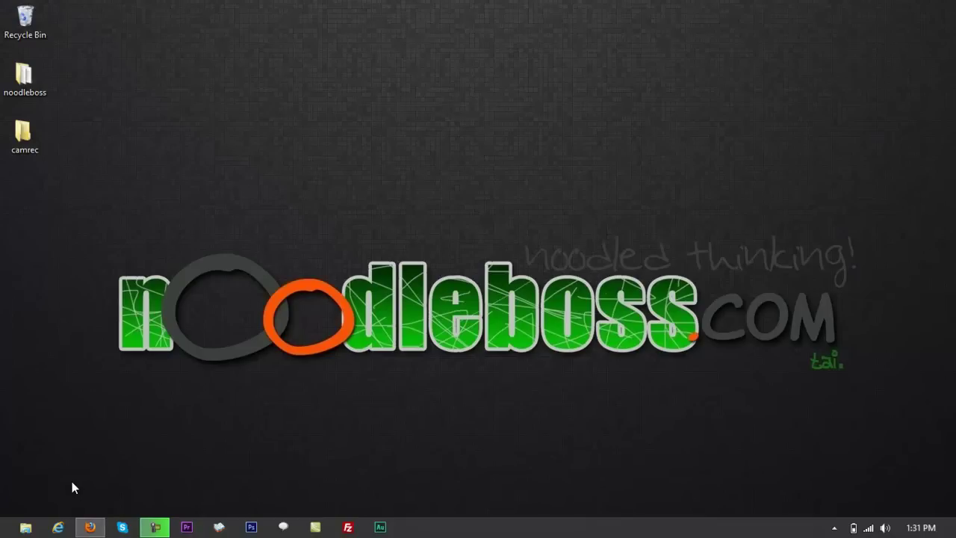
Switch to Firefox with the router login page at 192.168.1.1 and enter the username admin
{"action": "left_click", "coordinate": [89, 527]}
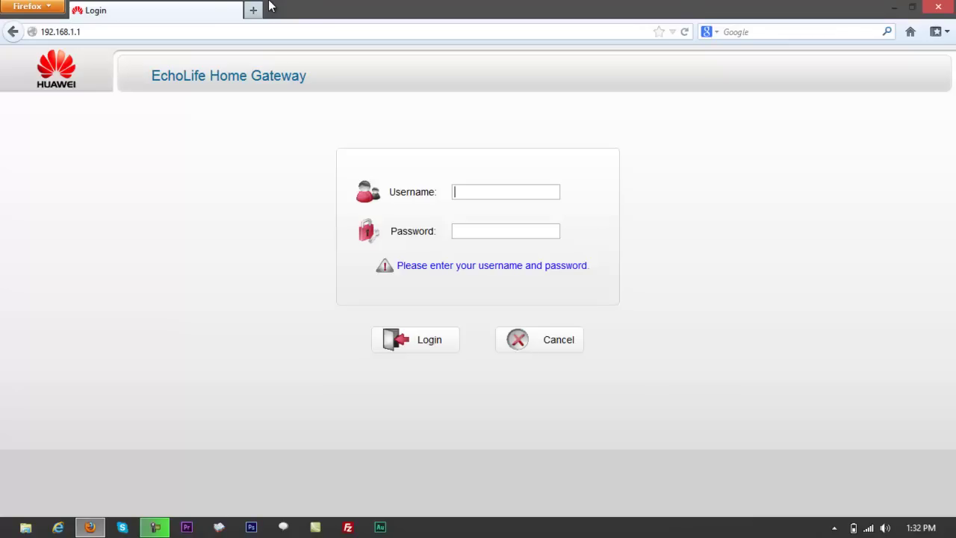
{"action": "type", "text": "admin"}
{"action": "key", "text": "Tab"}
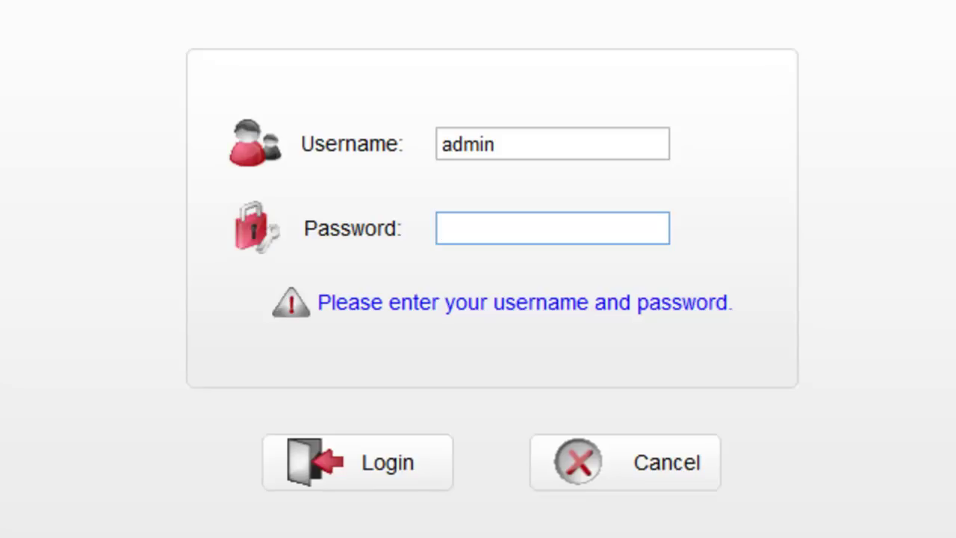
{"action": "left_click", "coordinate": [475, 142]}
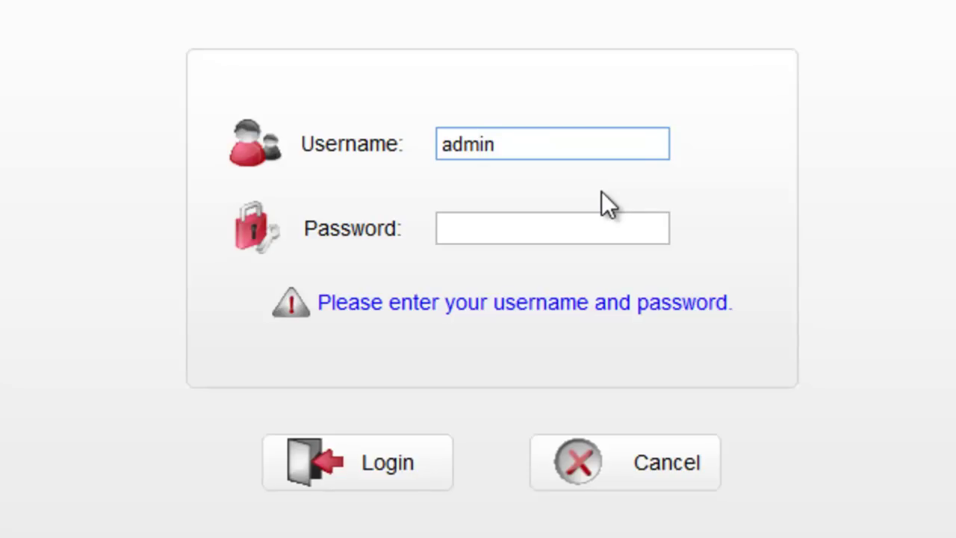
{"action": "left_click", "coordinate": [504, 229]}
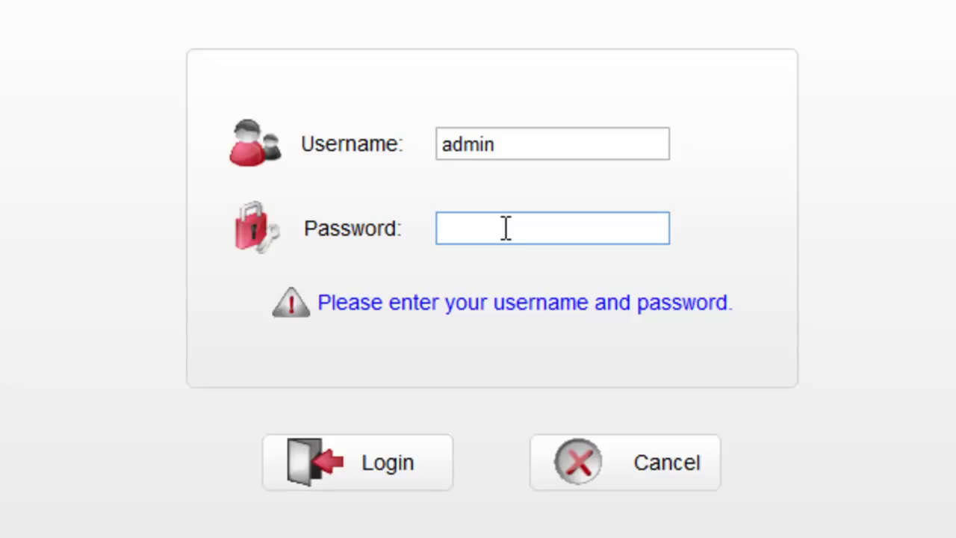
{"action": "type", "text": "••••••••••"}
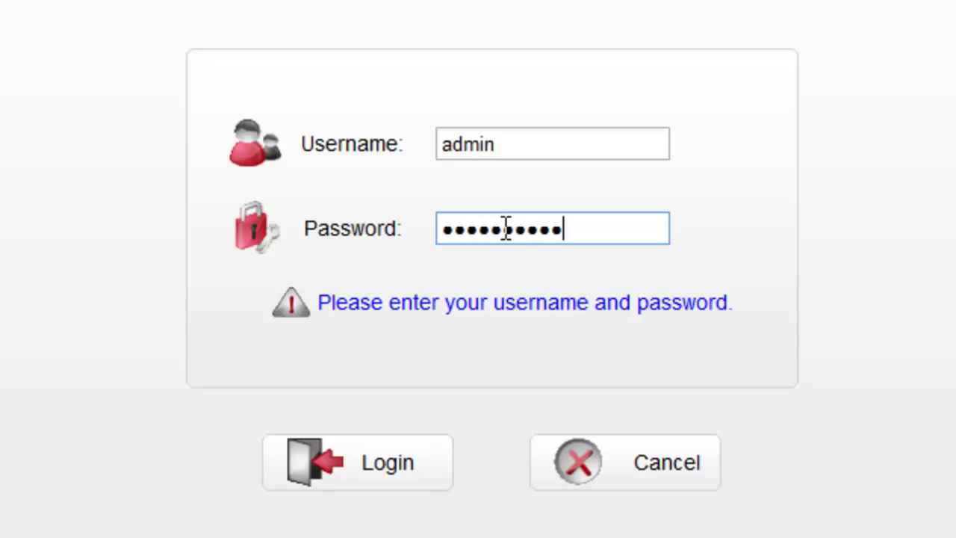
{"action": "type", "text": "•••••"}
{"action": "key", "text": "BackSpace"}
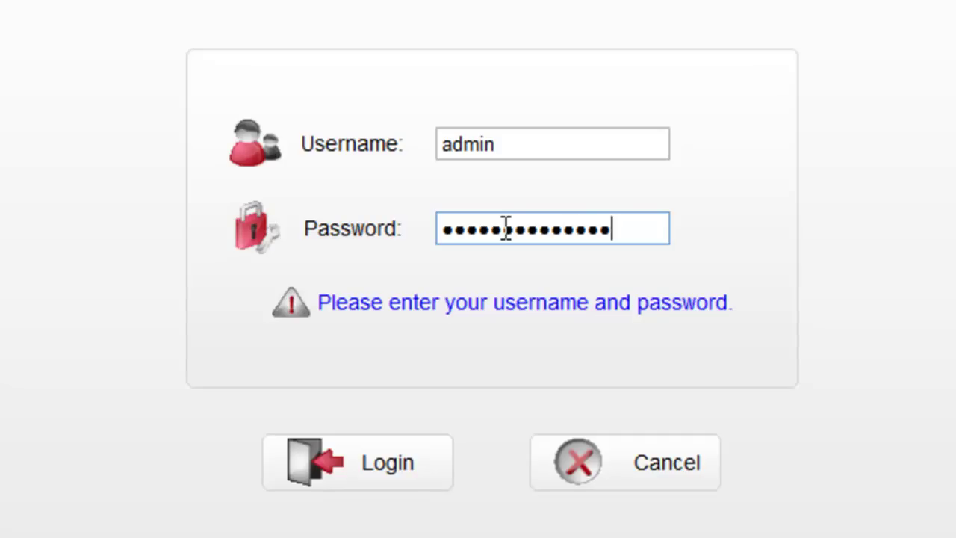
{"action": "key", "text": "BackSpace"}
{"action": "key", "text": "BackSpace"}
{"action": "key", "text": "BackSpace"}
{"action": "key", "text": "BackSpace"}
{"action": "key", "text": "BackSpace"}
{"action": "key", "text": "BackSpace"}
{"action": "key", "text": "BackSpace"}
{"action": "key", "text": "BackSpace"}
{"action": "key", "text": "BackSpace"}
{"action": "key", "text": "BackSpace"}
{"action": "key", "text": "BackSpace"}
{"action": "key", "text": "BackSpace"}
{"action": "key", "text": "BackSpace"}
{"action": "key", "text": "BackSpace"}
Enter the account password and log in to the router
{"action": "type", "text": "••••••••"}
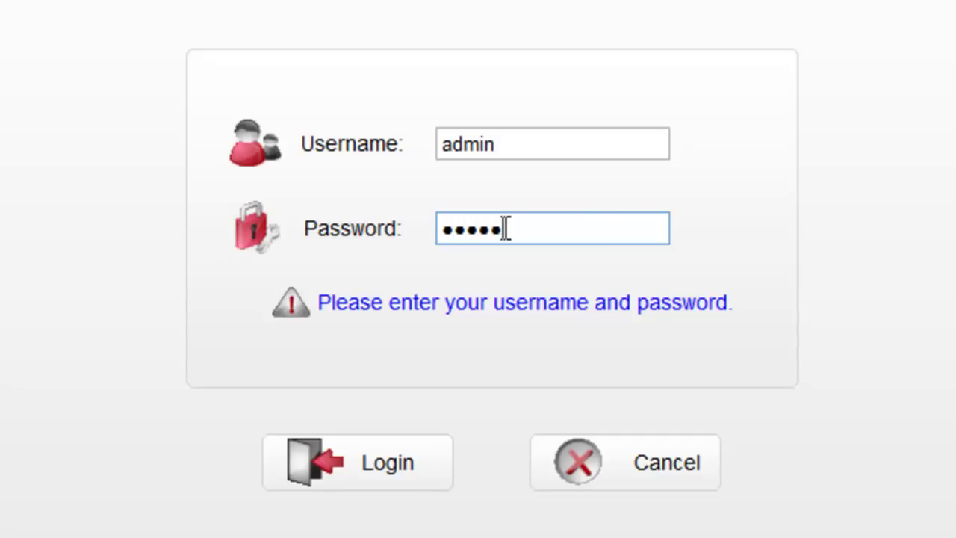
{"action": "type", "text": "••••••••"}
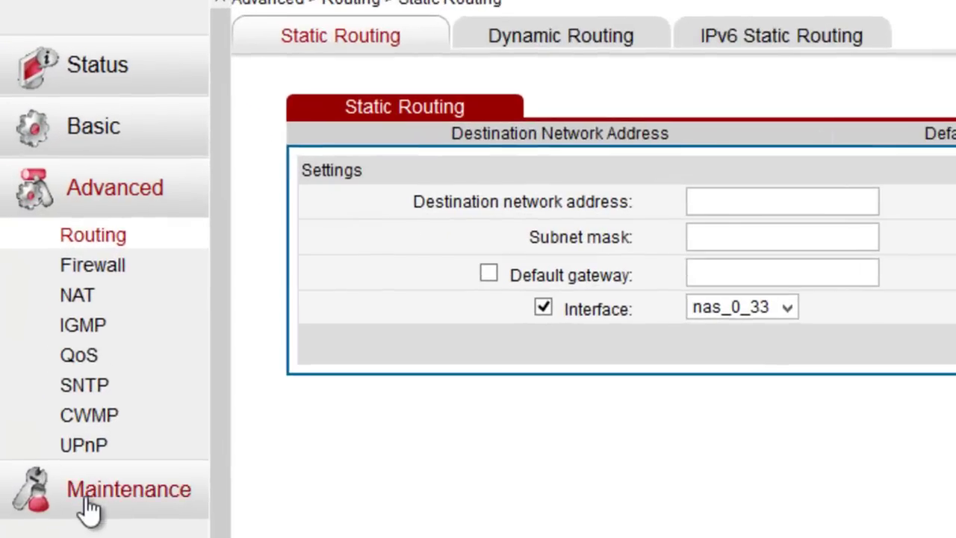
Go to the firmware upgrade page under device maintenance, view the upgrade file chooser and dismiss it without picking a file
{"action": "left_click", "coordinate": [56, 354]}
{"action": "left_click", "coordinate": [96, 330]}
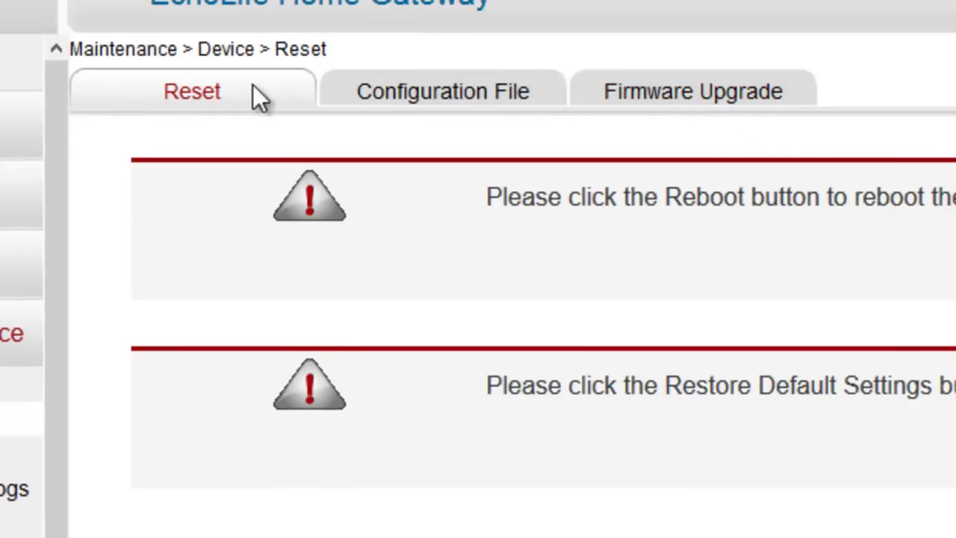
{"action": "left_click", "coordinate": [650, 103]}
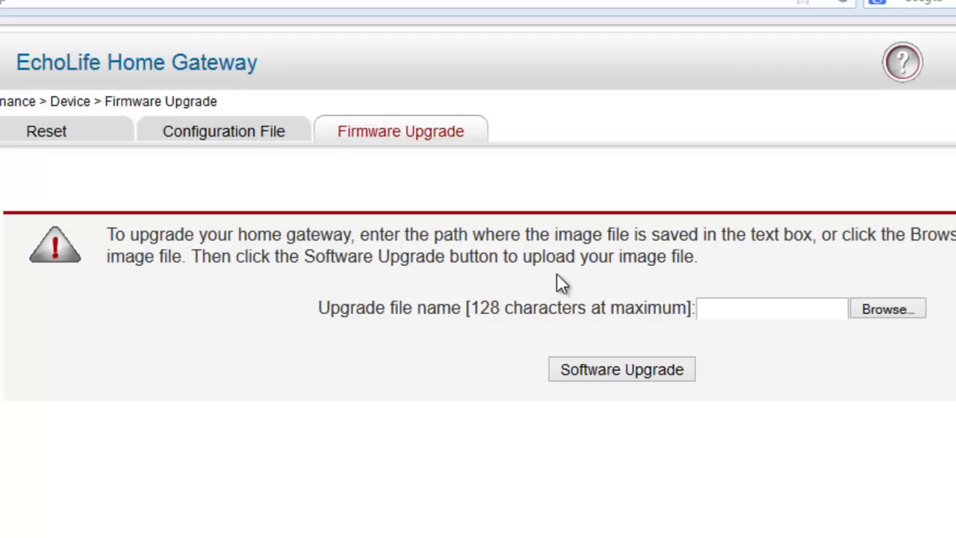
{"action": "left_click", "coordinate": [883, 311]}
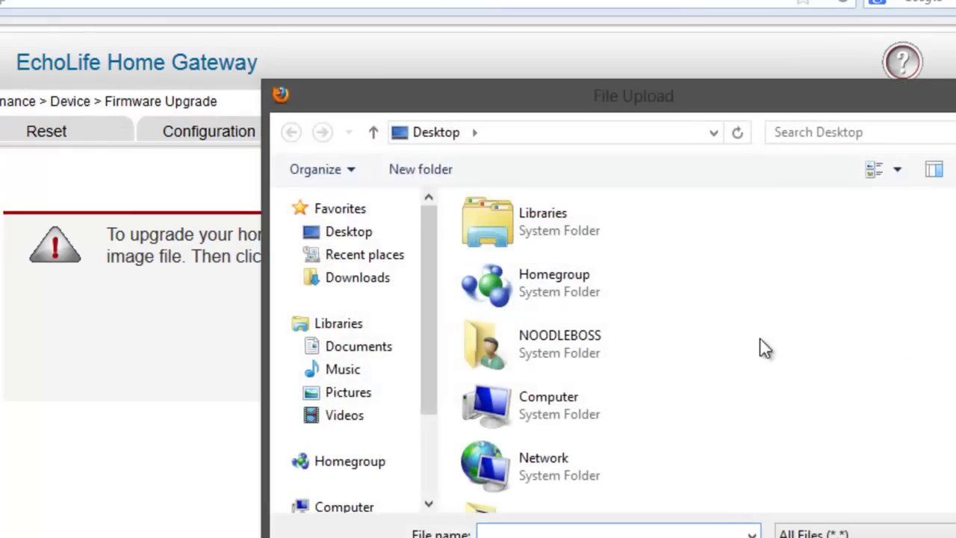
{"action": "left_click_drag", "start_coordinate": [918, 93], "coordinate": [863, 93]}
{"action": "left_click", "coordinate": [918, 98]}
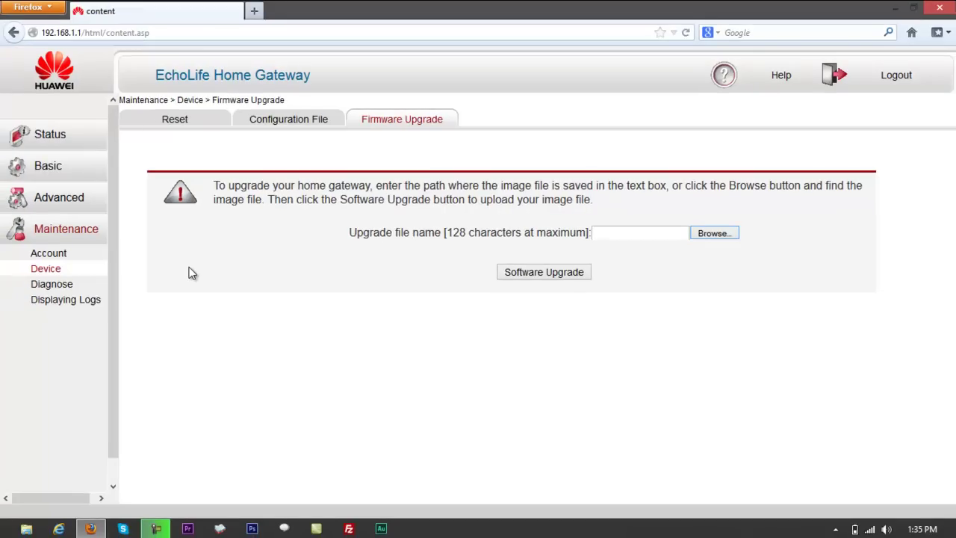
Return to the device maintenance page, revisit the firmware upgrade options, and open and cancel the image file selection
{"action": "left_click", "coordinate": [44, 273]}
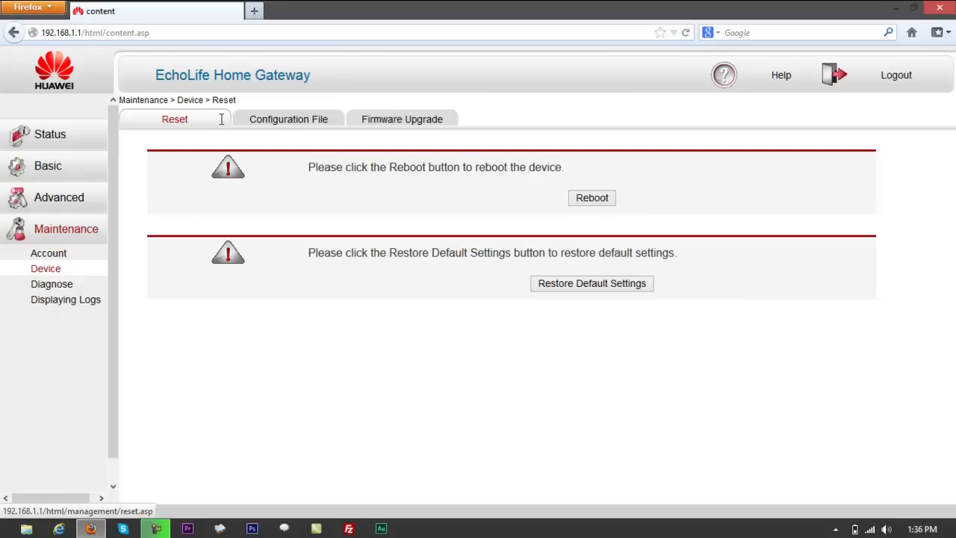
{"action": "left_click", "coordinate": [409, 122]}
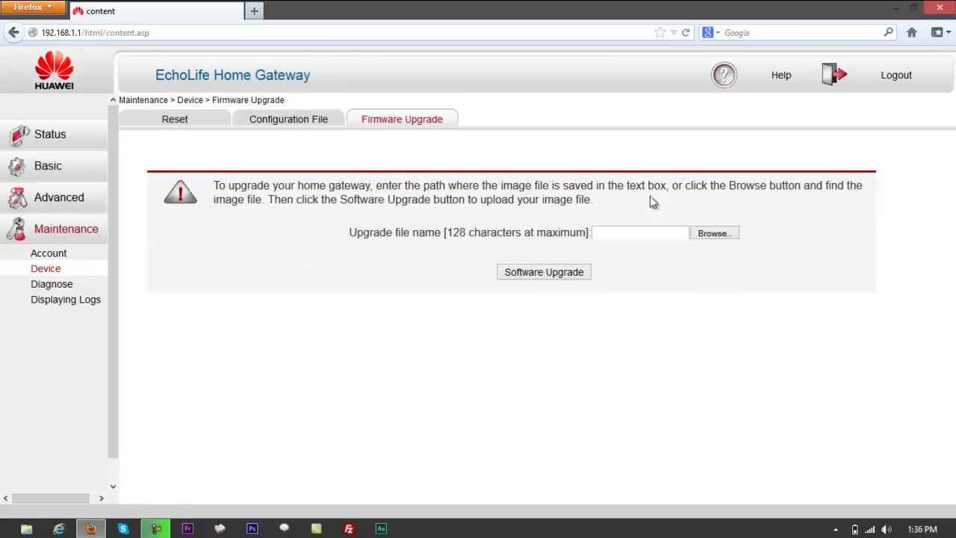
{"action": "left_click", "coordinate": [731, 236]}
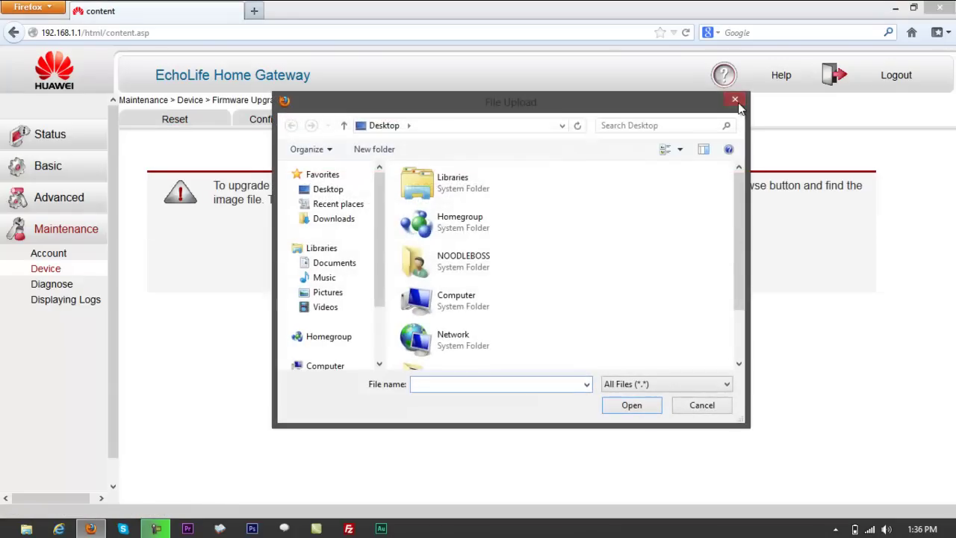
{"action": "left_click", "coordinate": [735, 100]}
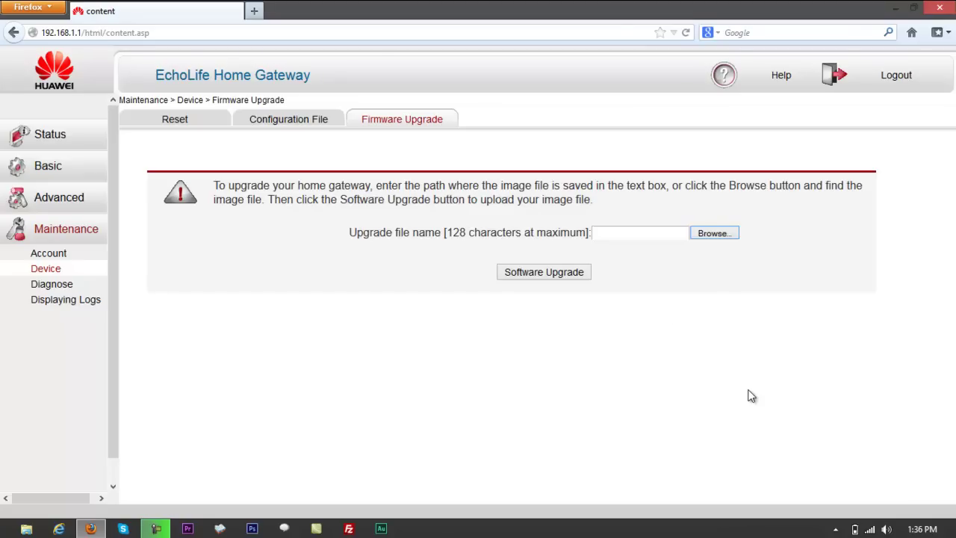
Show the router's device status information and highlight the hardware version and firmware version rows
{"action": "left_click", "coordinate": [46, 142]}
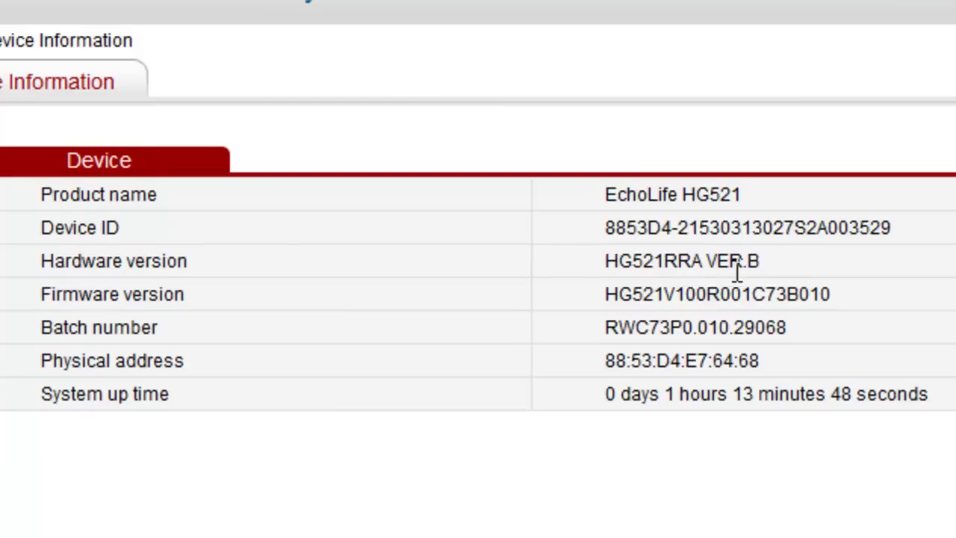
{"action": "triple_click", "coordinate": [765, 270]}
{"action": "left_click_drag", "start_coordinate": [860, 292], "coordinate": [612, 290]}
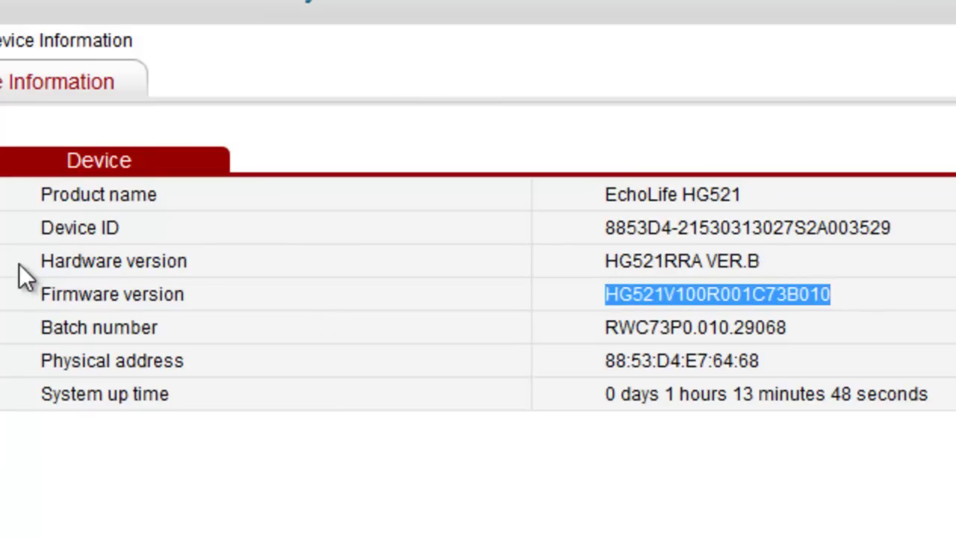
{"action": "left_click_drag", "start_coordinate": [33, 263], "coordinate": [889, 290]}
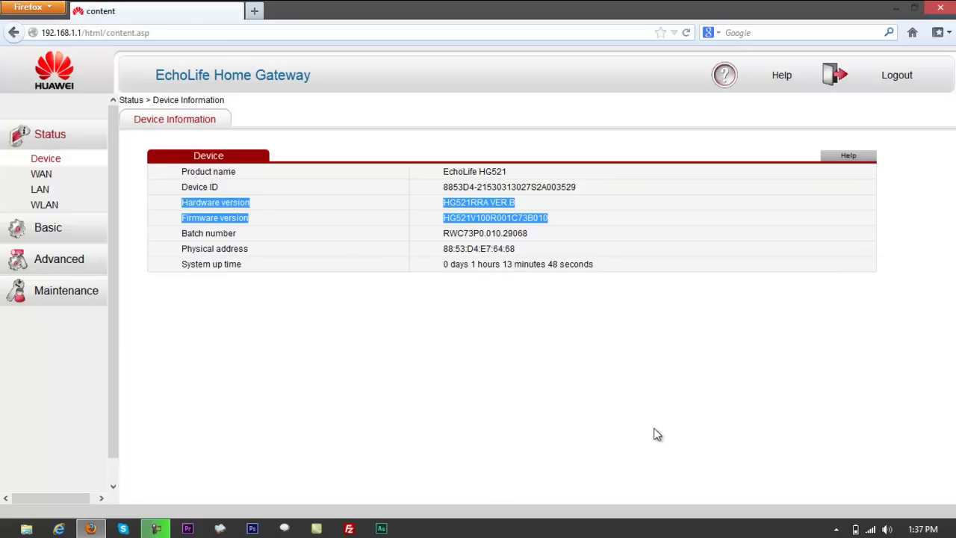
Go to the device's configuration file page, view the configuration download prompt and the upload file chooser, and dismiss both
{"action": "left_click", "coordinate": [42, 292]}
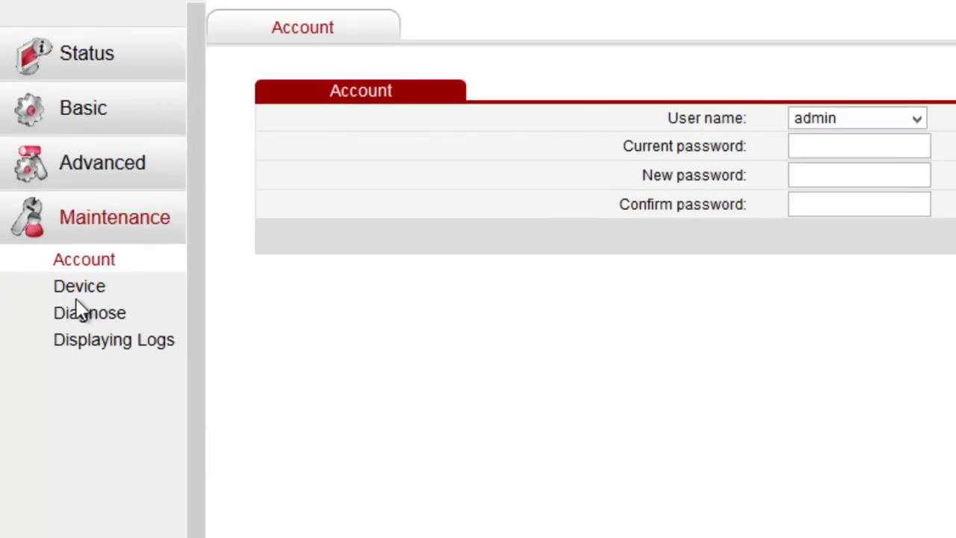
{"action": "left_click", "coordinate": [45, 267]}
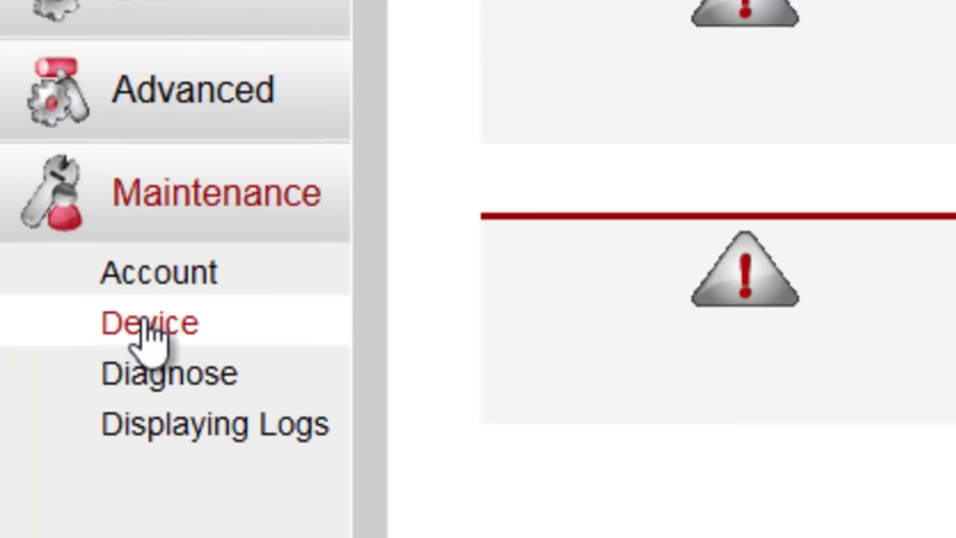
{"action": "left_click", "coordinate": [413, 213]}
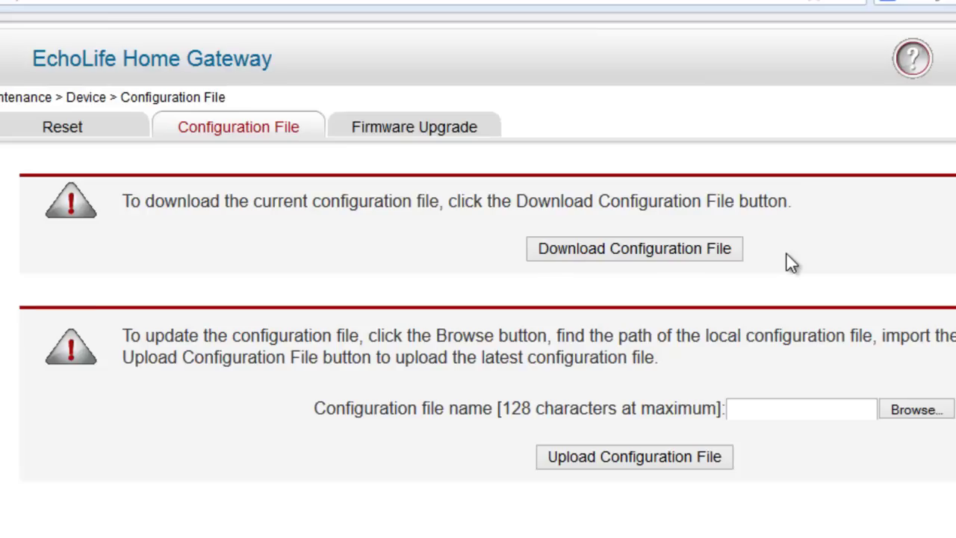
{"action": "left_click", "coordinate": [617, 251]}
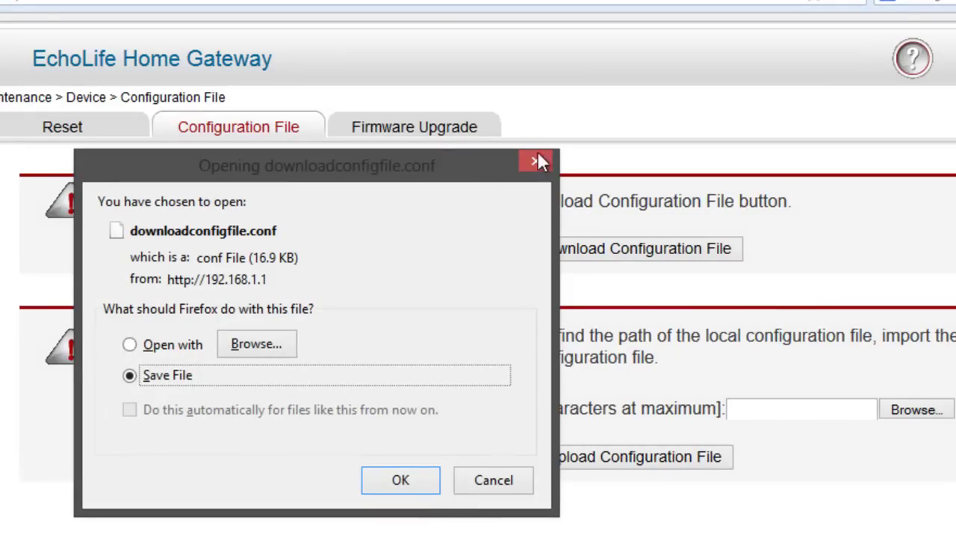
{"action": "left_click", "coordinate": [537, 162]}
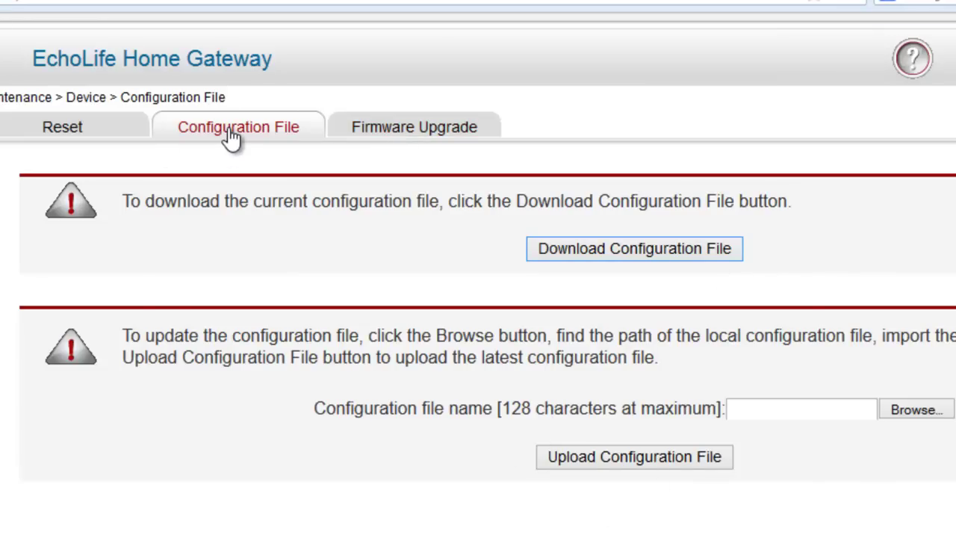
{"action": "left_click", "coordinate": [920, 411]}
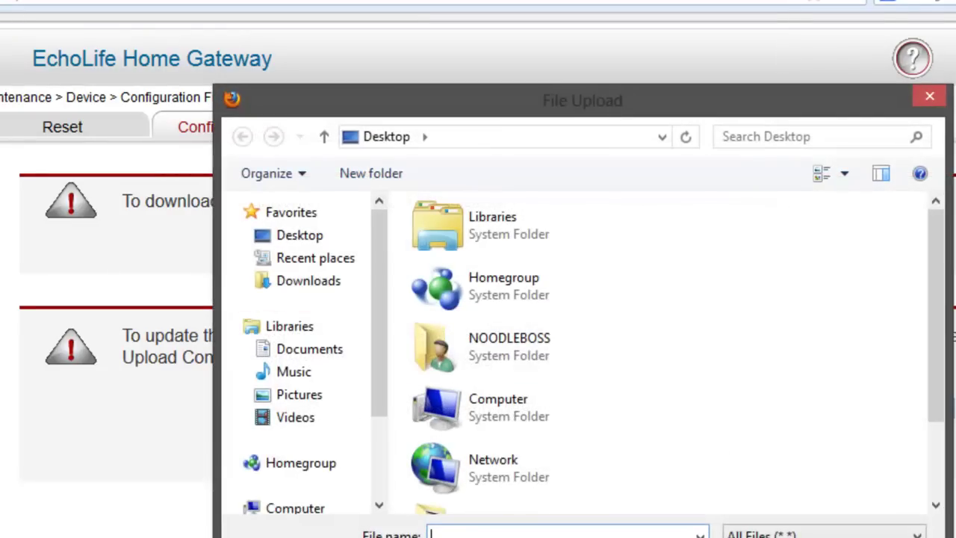
{"action": "left_click", "coordinate": [930, 96]}
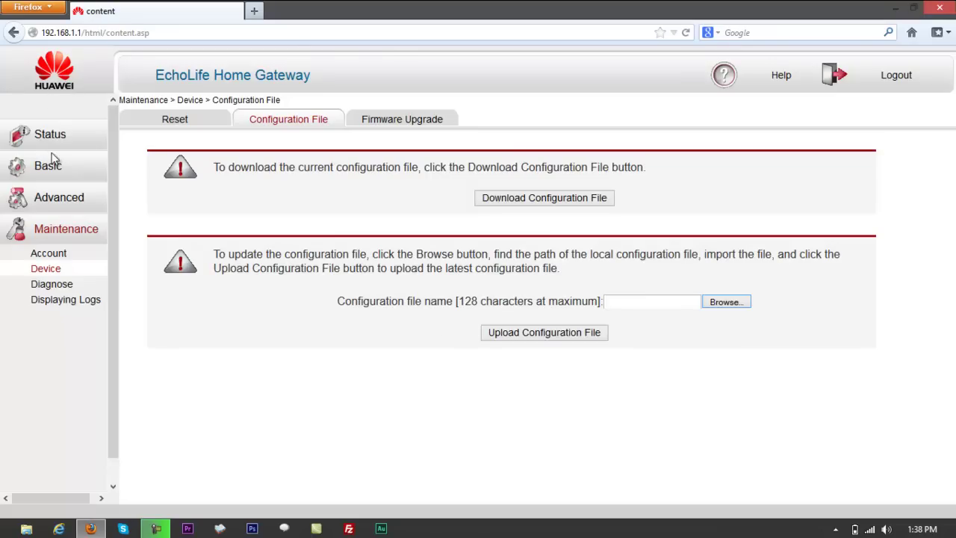
Return to the device status information and highlight only the firmware version value
{"action": "left_click", "coordinate": [57, 144]}
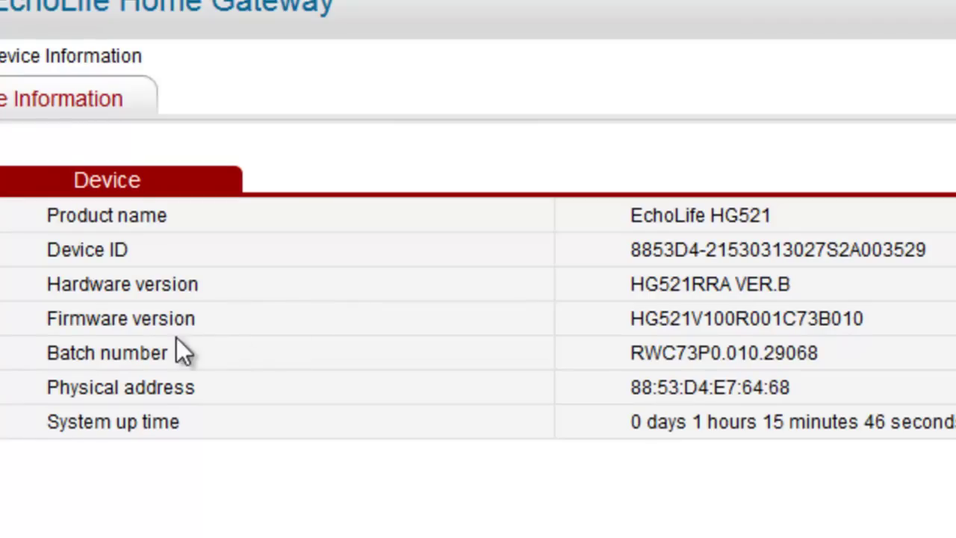
{"action": "left_click_drag", "start_coordinate": [898, 319], "coordinate": [631, 319]}
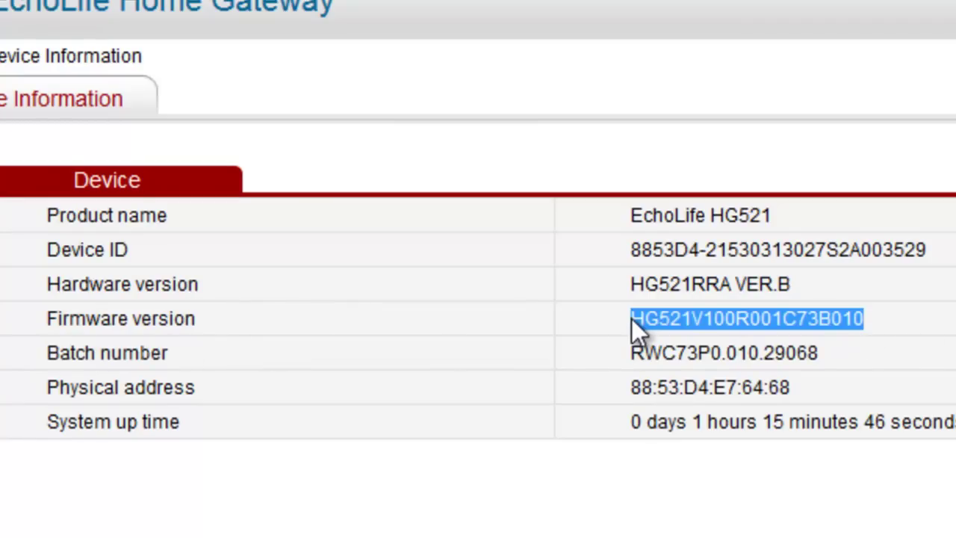